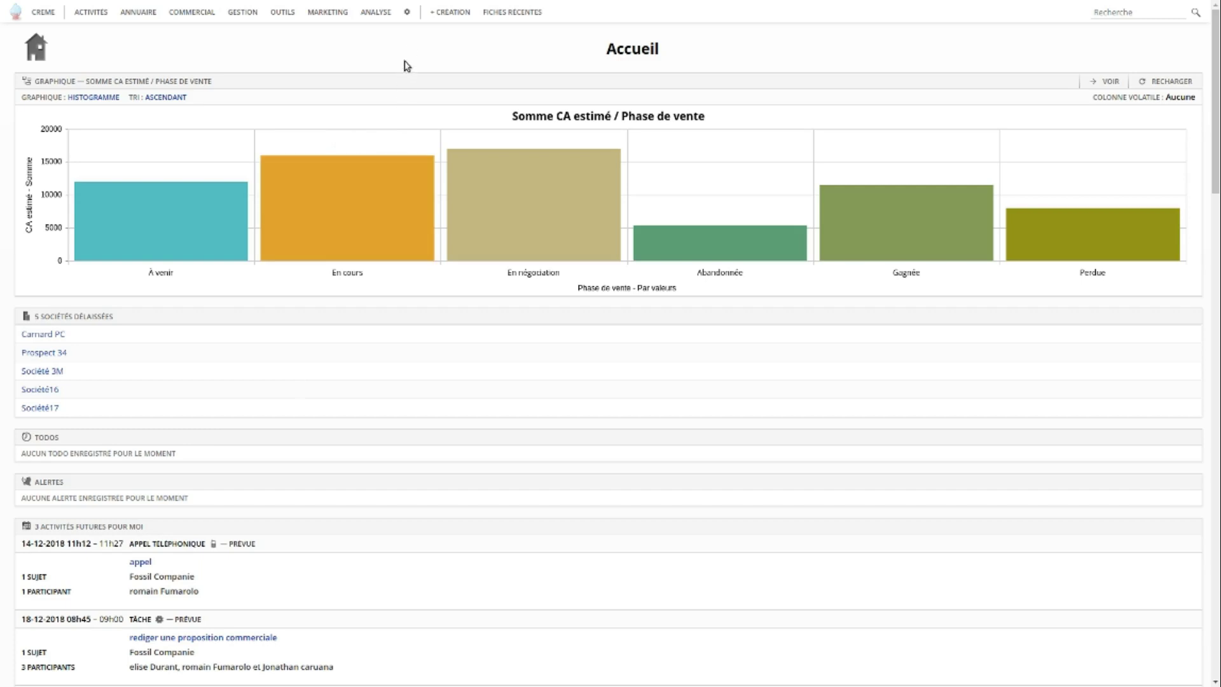
# In the Activités configuration, set the default duration of the Appel téléphonique activity type to 20 minutes and save it.
pyautogui.moveTo(408, 21)
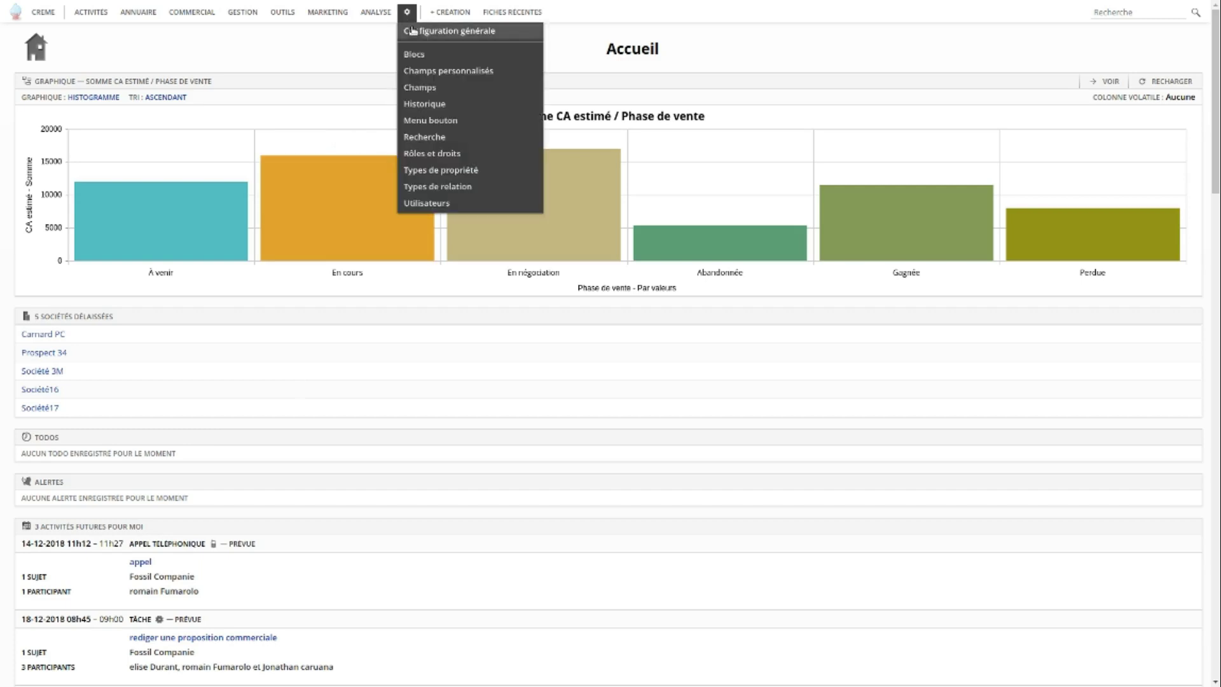
pyautogui.click(412, 33)
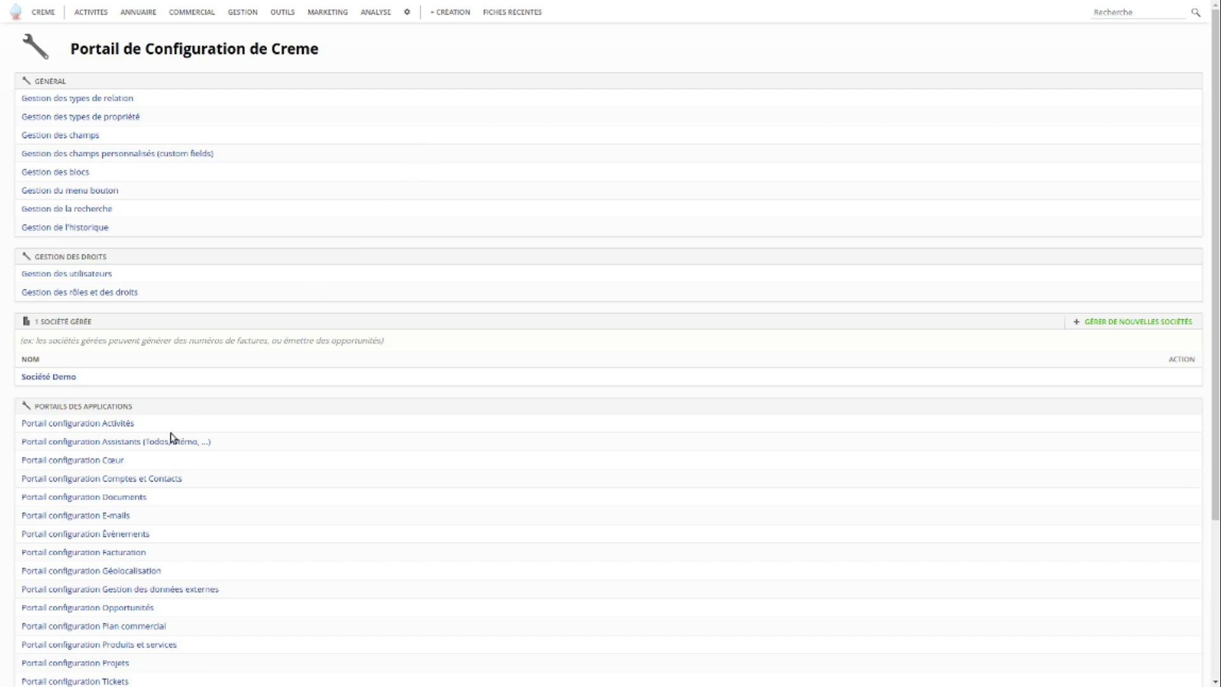
pyautogui.click(120, 423)
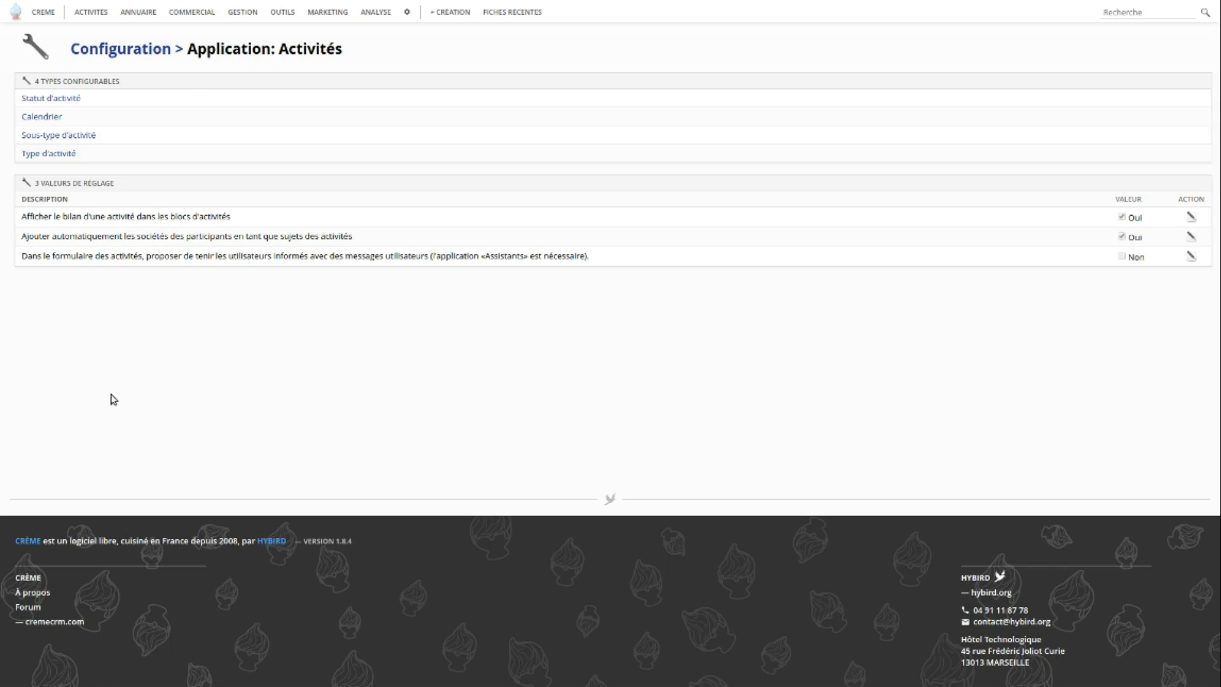
pyautogui.click(61, 154)
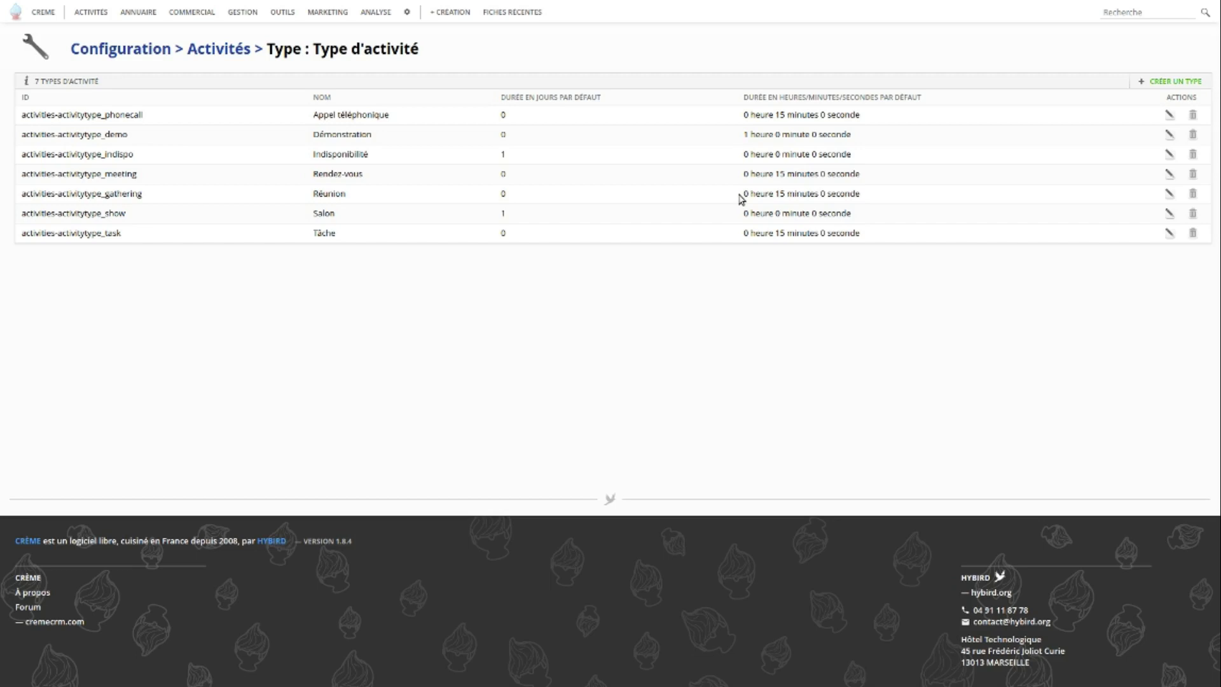
pyautogui.click(1169, 117)
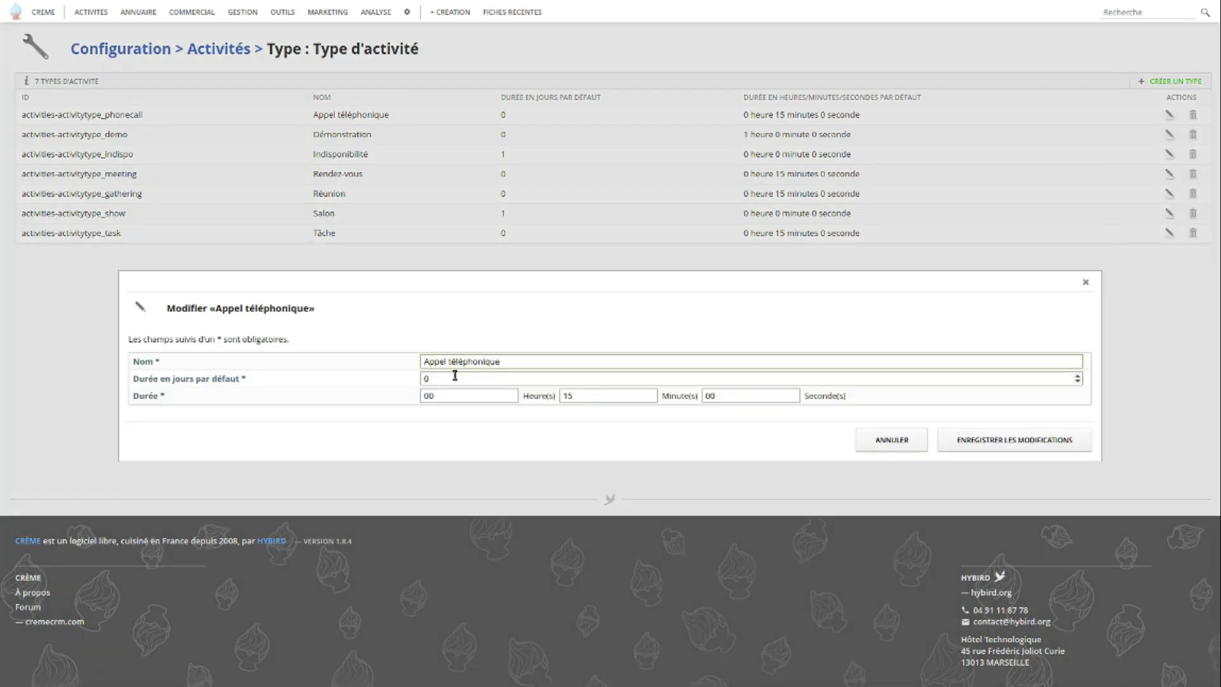
pyautogui.doubleClick(599, 400)
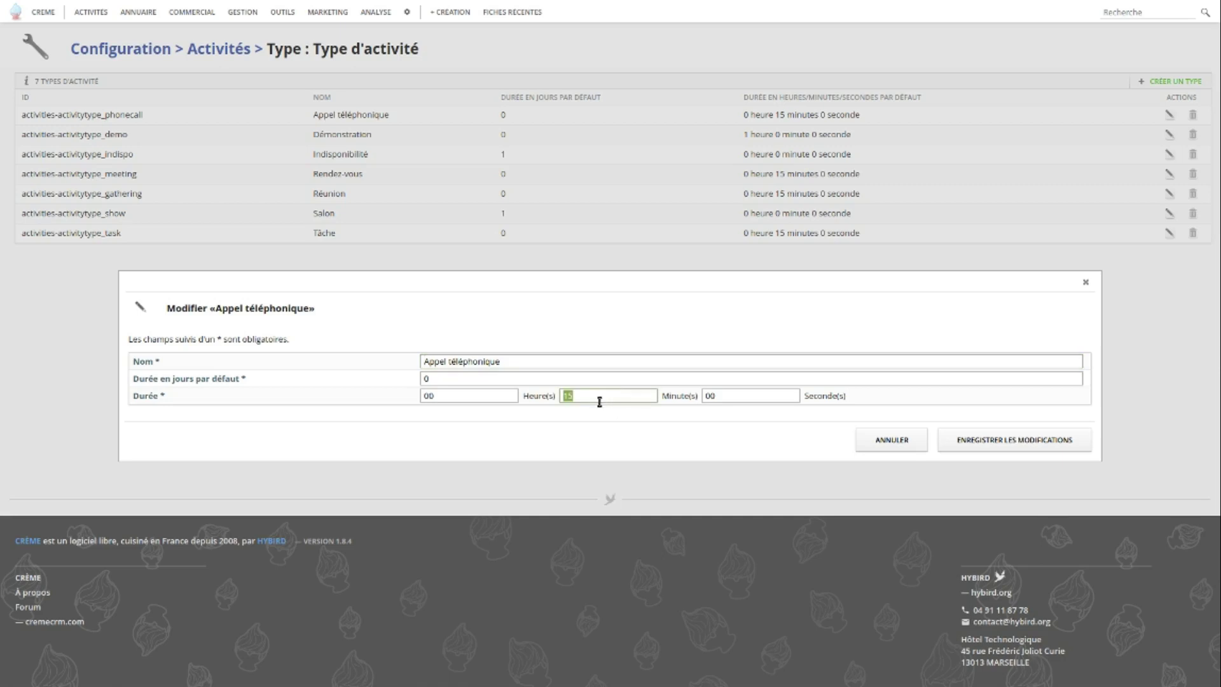
pyautogui.write('20')
pyautogui.click(986, 449)
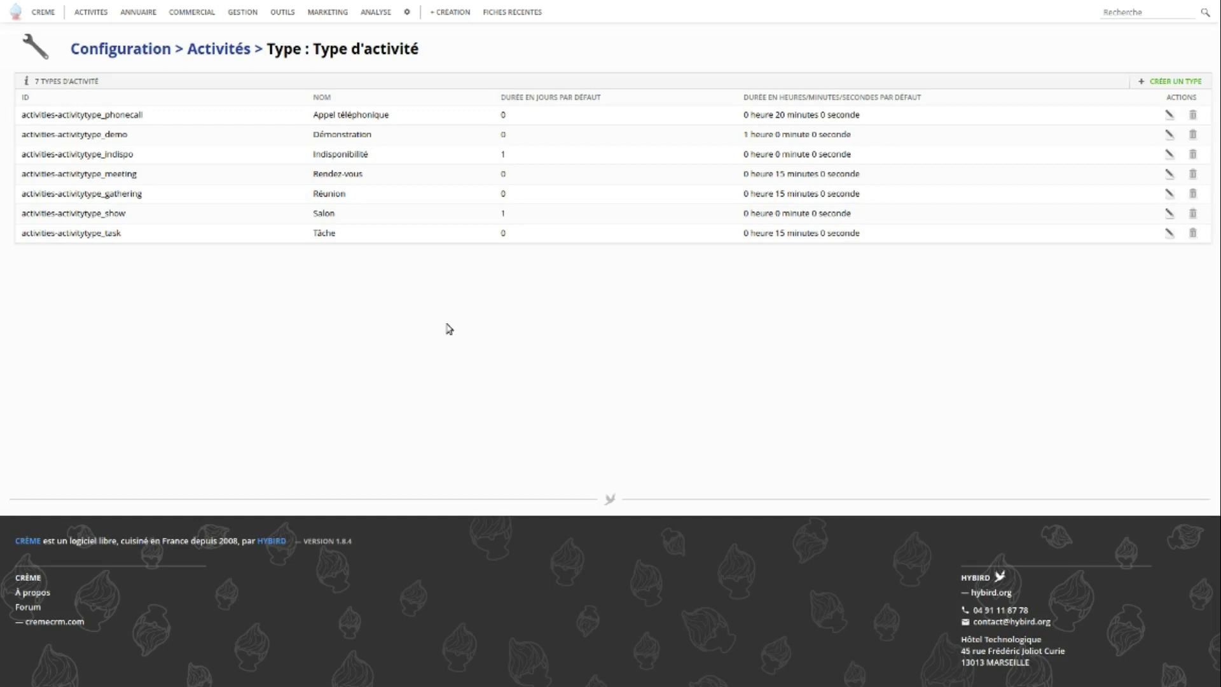
# Open the Société Demo record from the list of companies.
pyautogui.moveTo(141, 10)
pyautogui.click(141, 31)
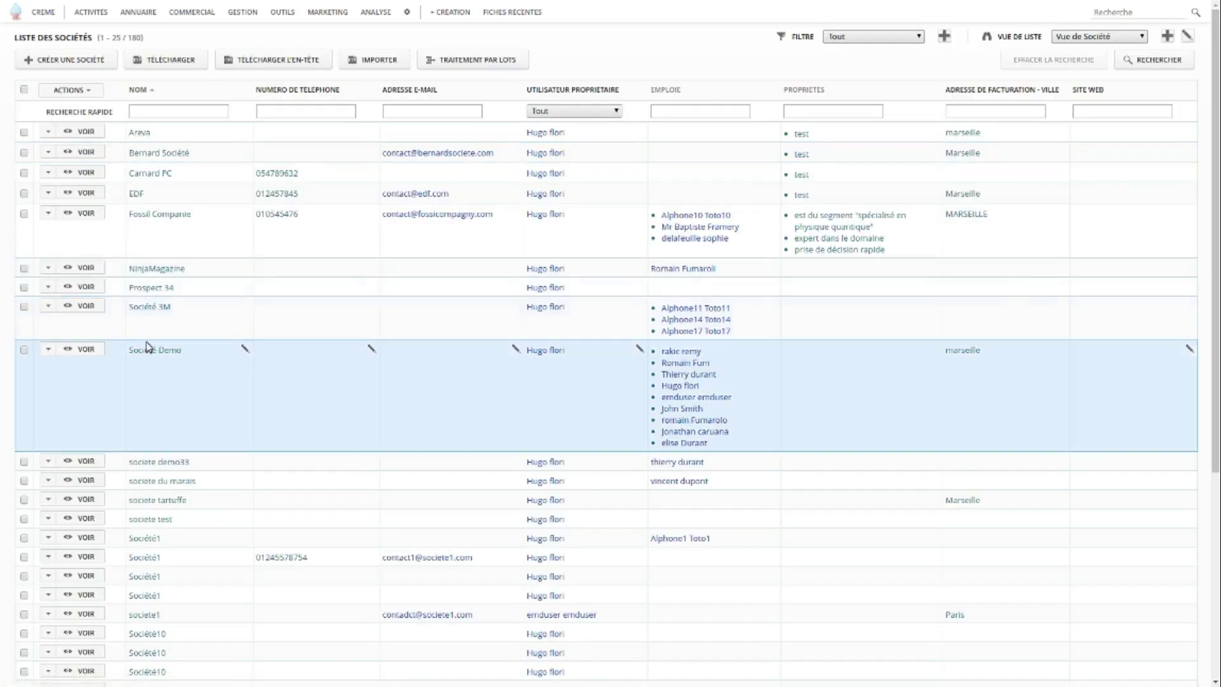
pyautogui.click(90, 351)
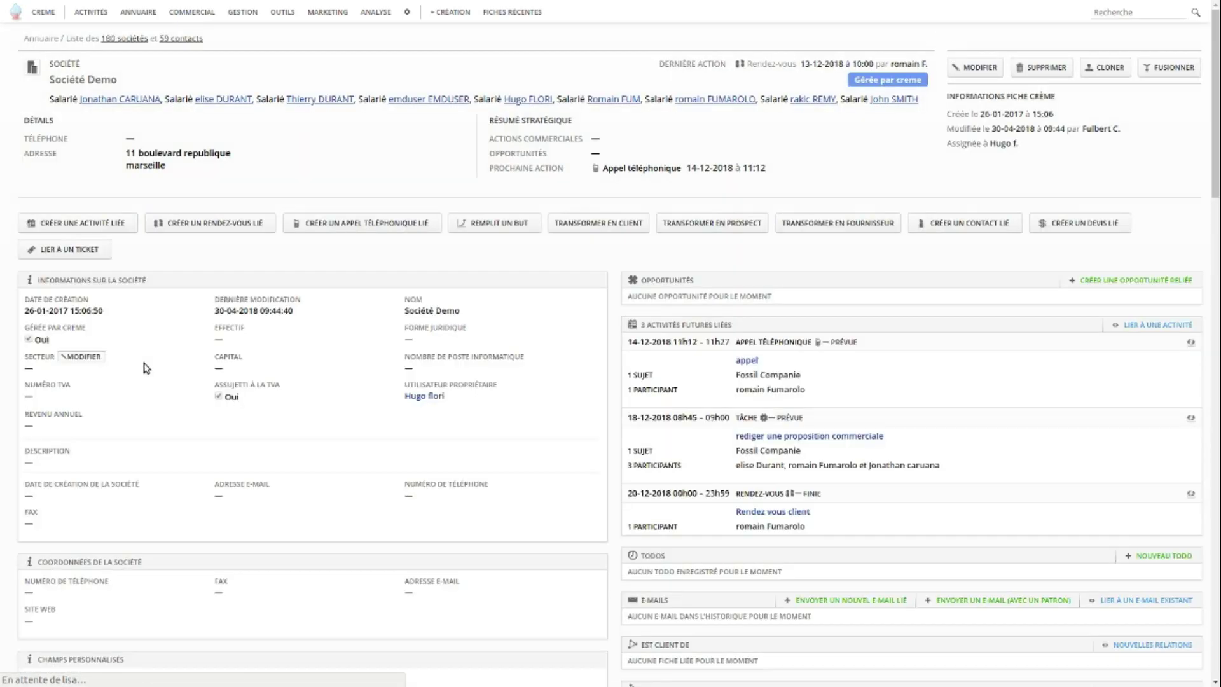
# Create a phone call linked to Société Demo titled "test", starting 13-12-2018 at 22:55, with the end left blank.
pyautogui.click(356, 228)
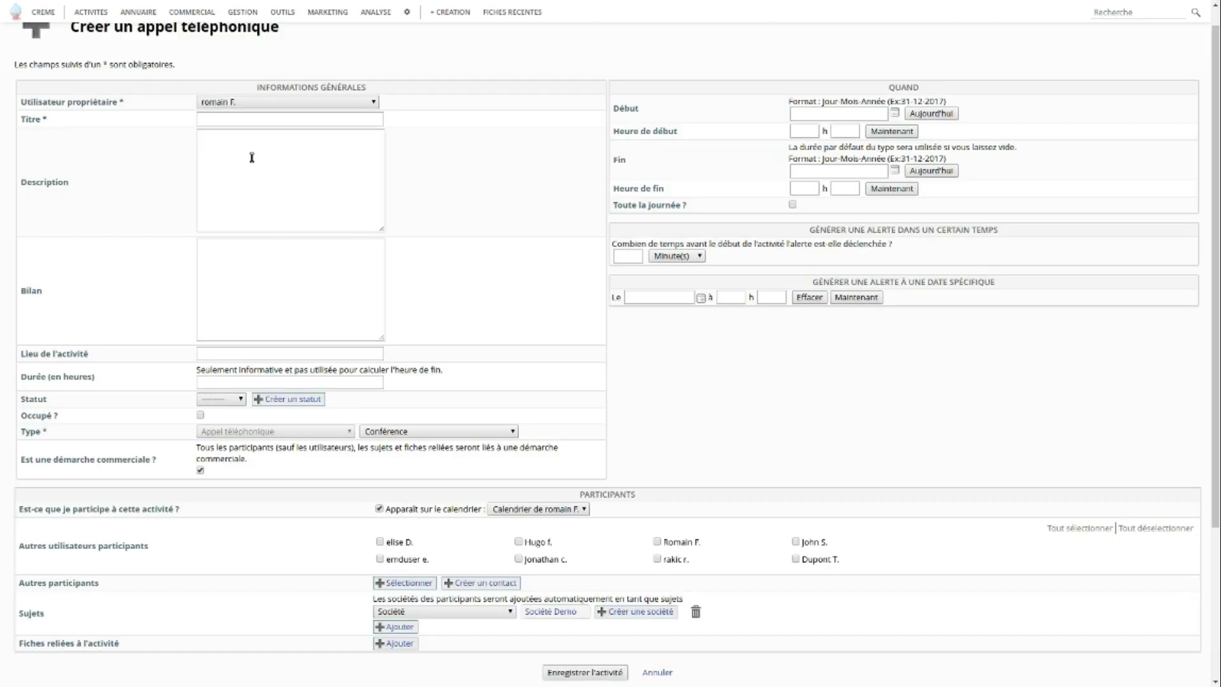
pyautogui.click(247, 121)
pyautogui.write('test')
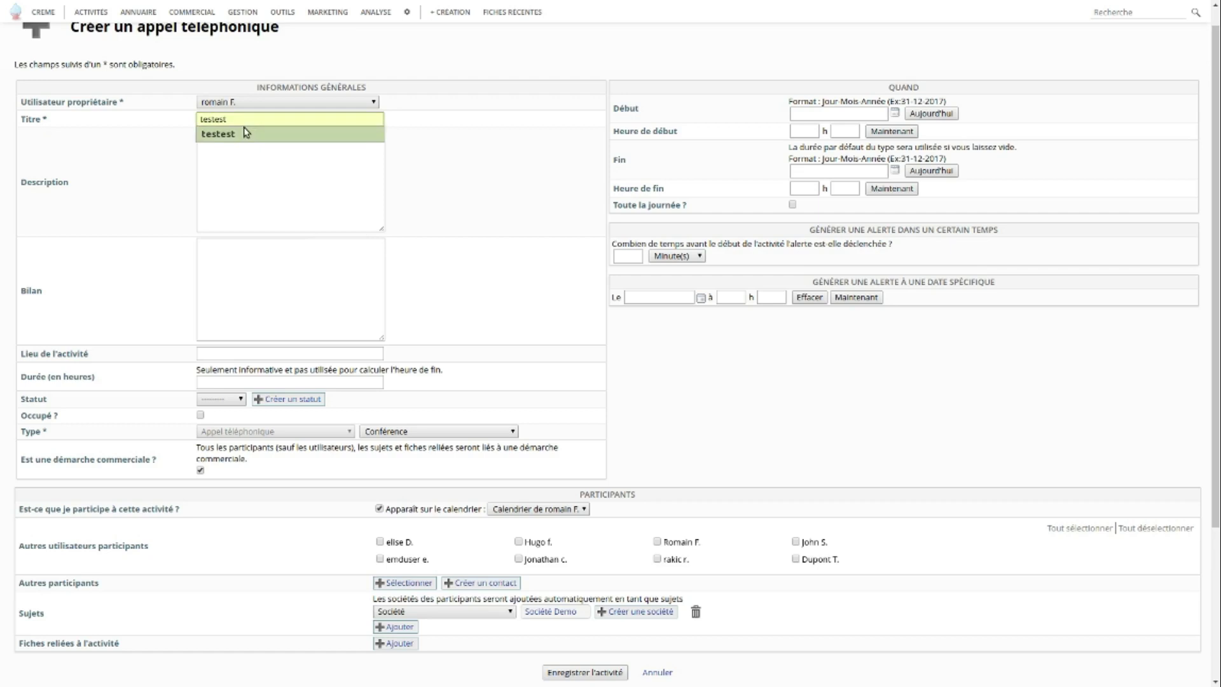
pyautogui.click(248, 170)
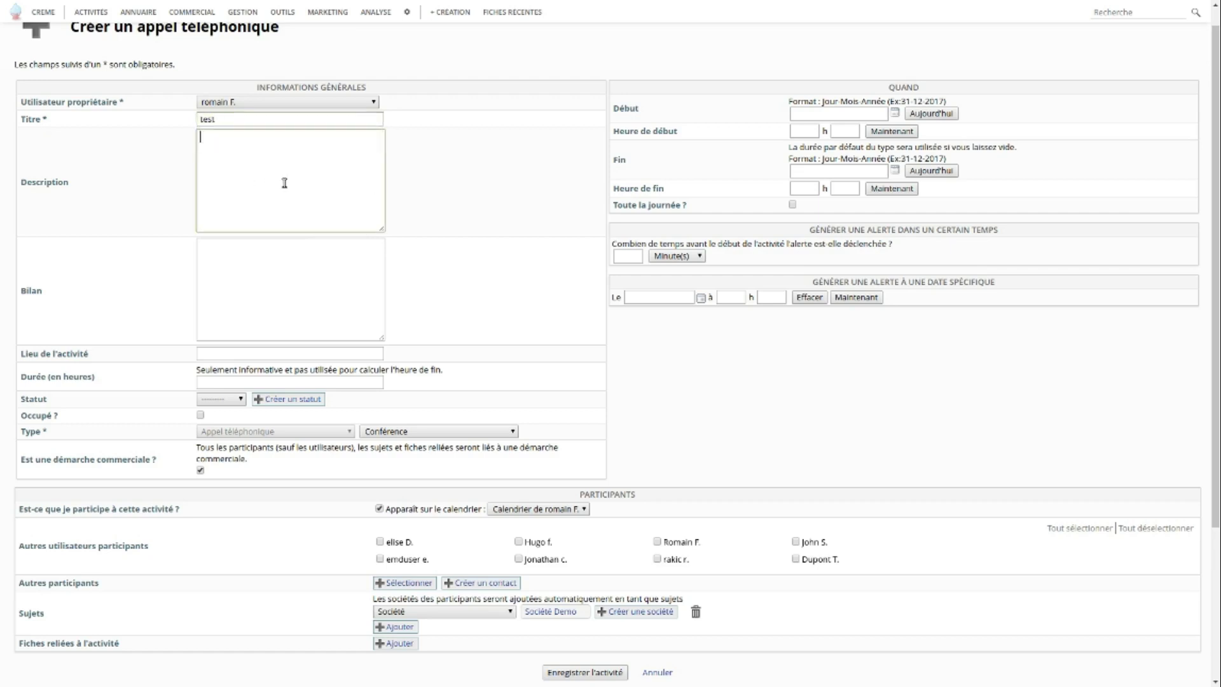
pyautogui.click(946, 116)
pyautogui.click(889, 133)
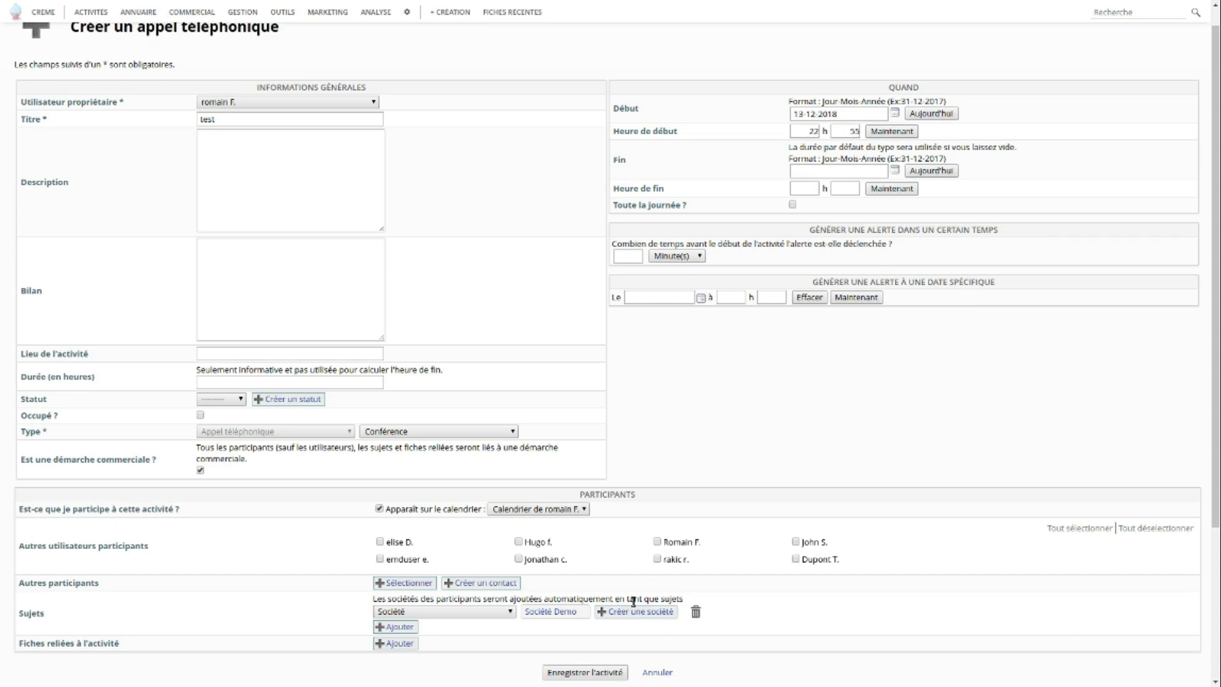
pyautogui.click(592, 672)
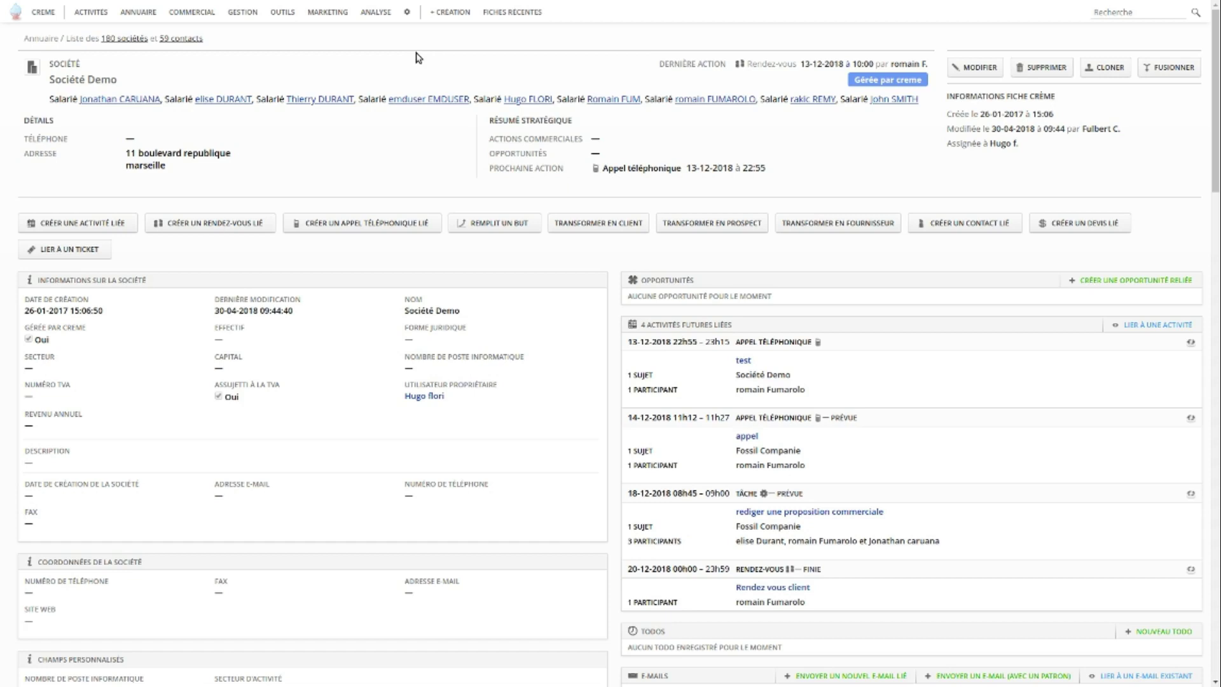
# In the Activités configuration, set the Salon activity type's default duration to 2 hours 25 minutes, keeping 1 day, and save it.
pyautogui.moveTo(407, 13)
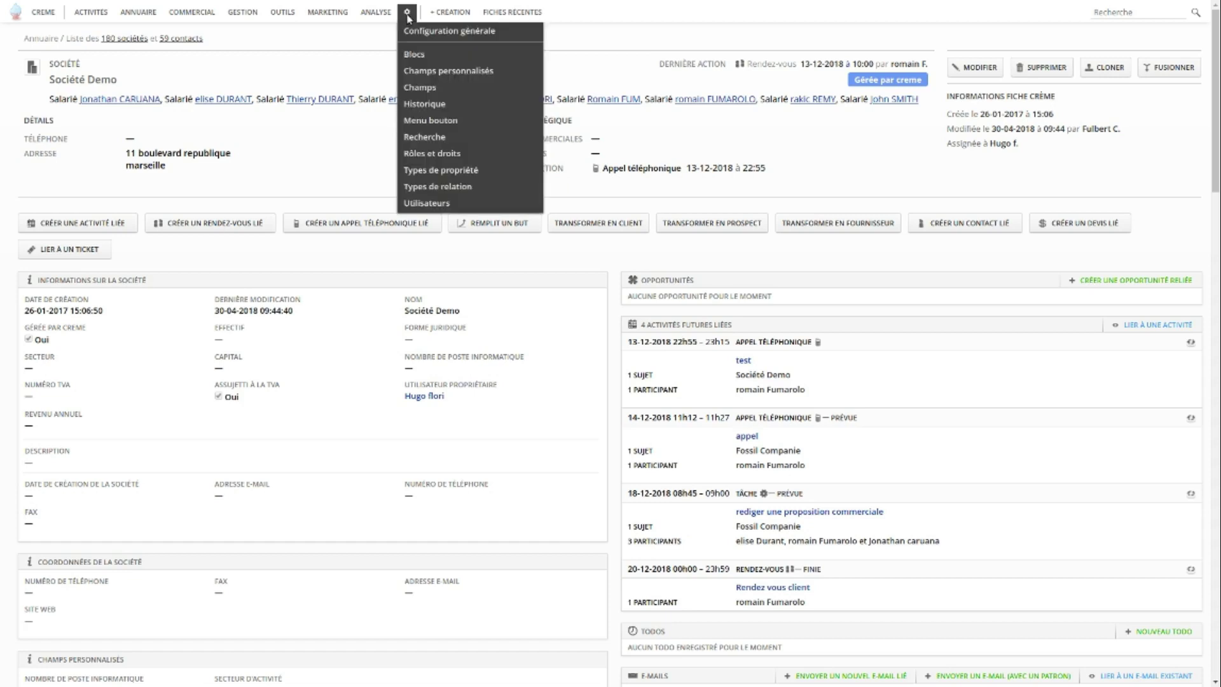
pyautogui.click(428, 34)
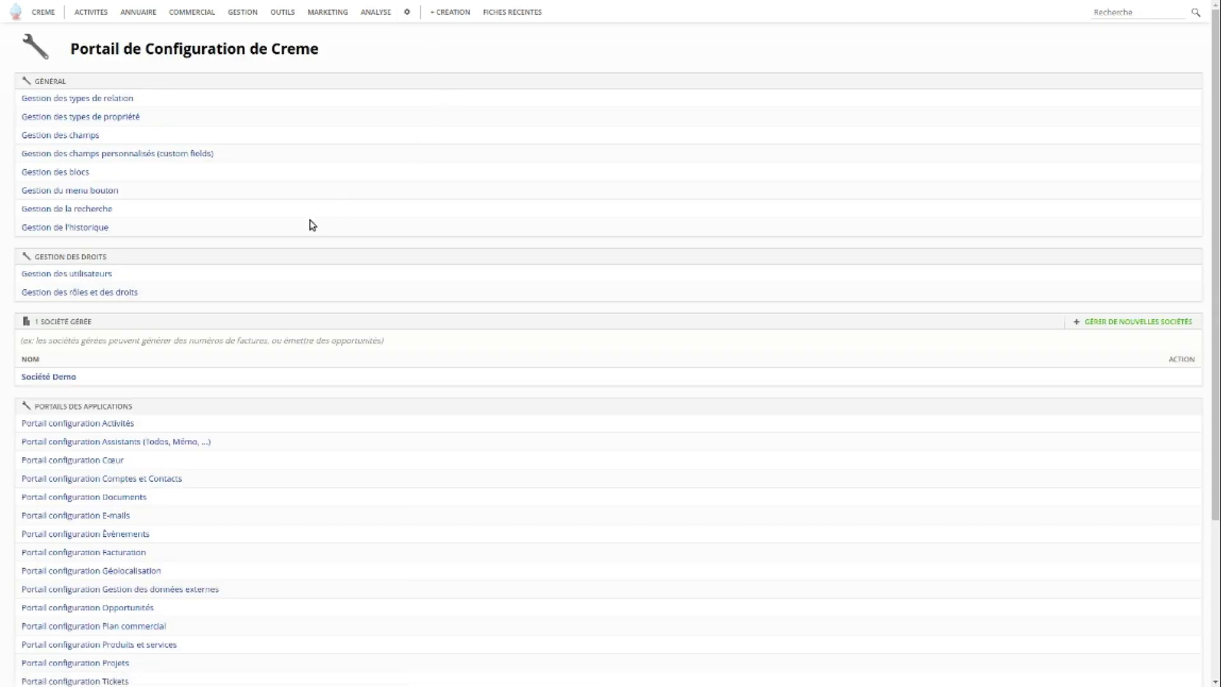
pyautogui.click(117, 424)
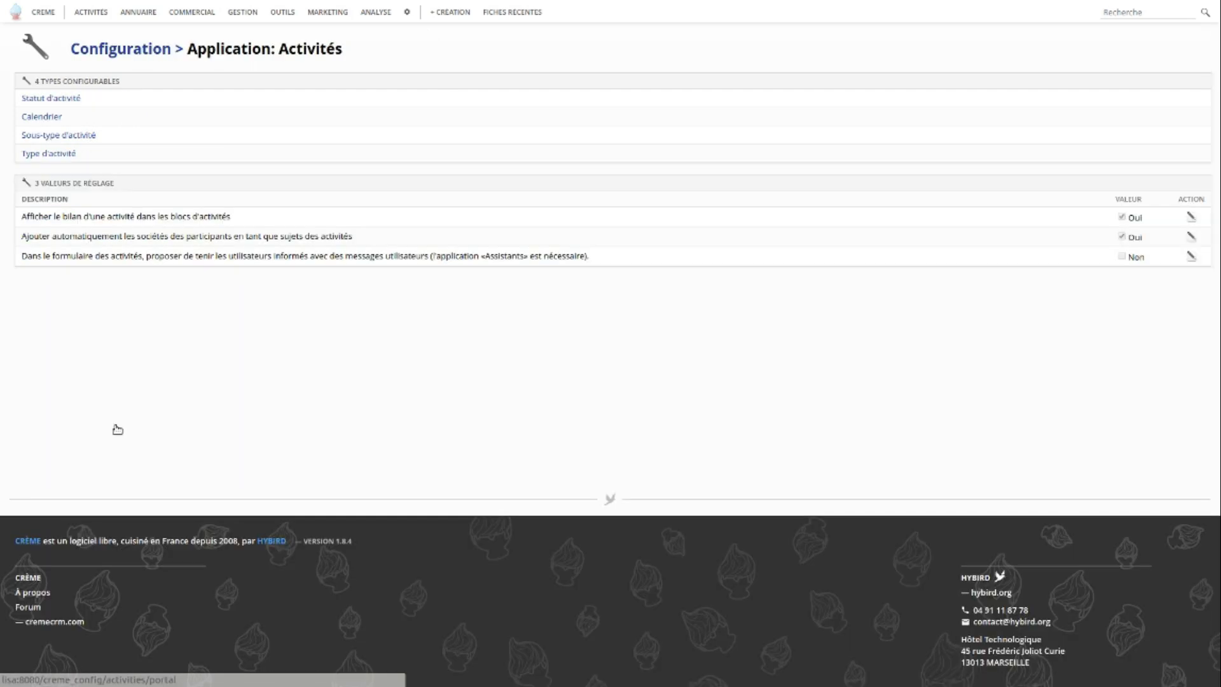
pyautogui.click(67, 155)
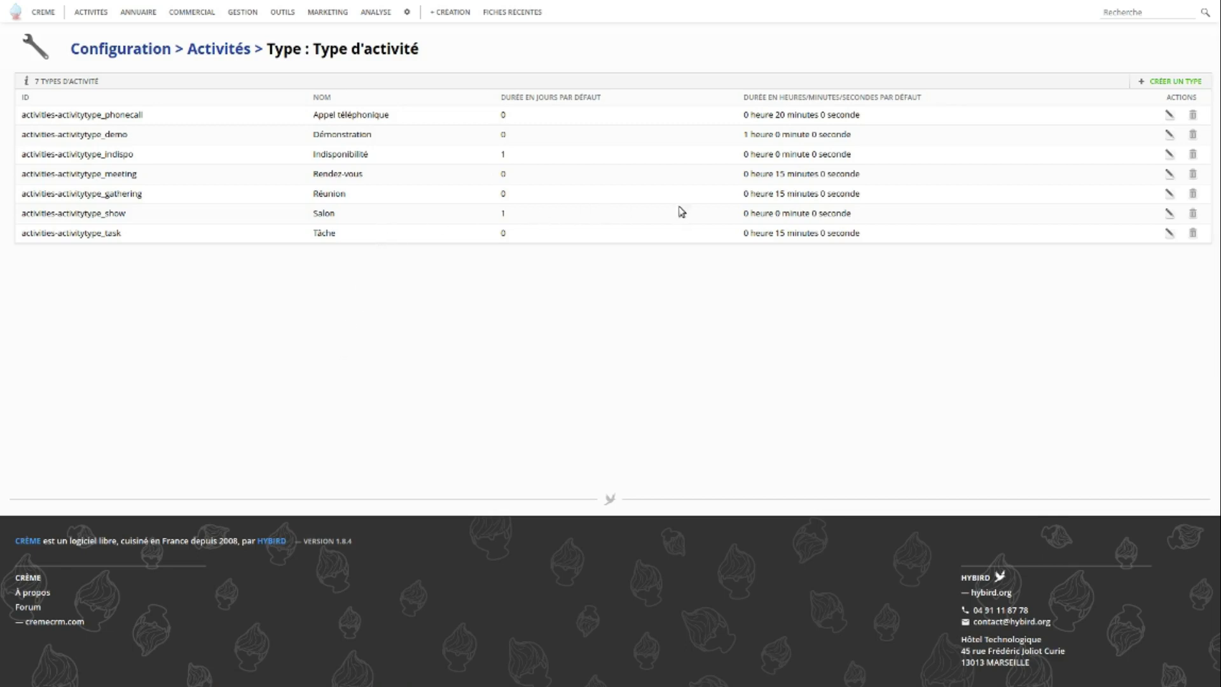
pyautogui.click(1171, 217)
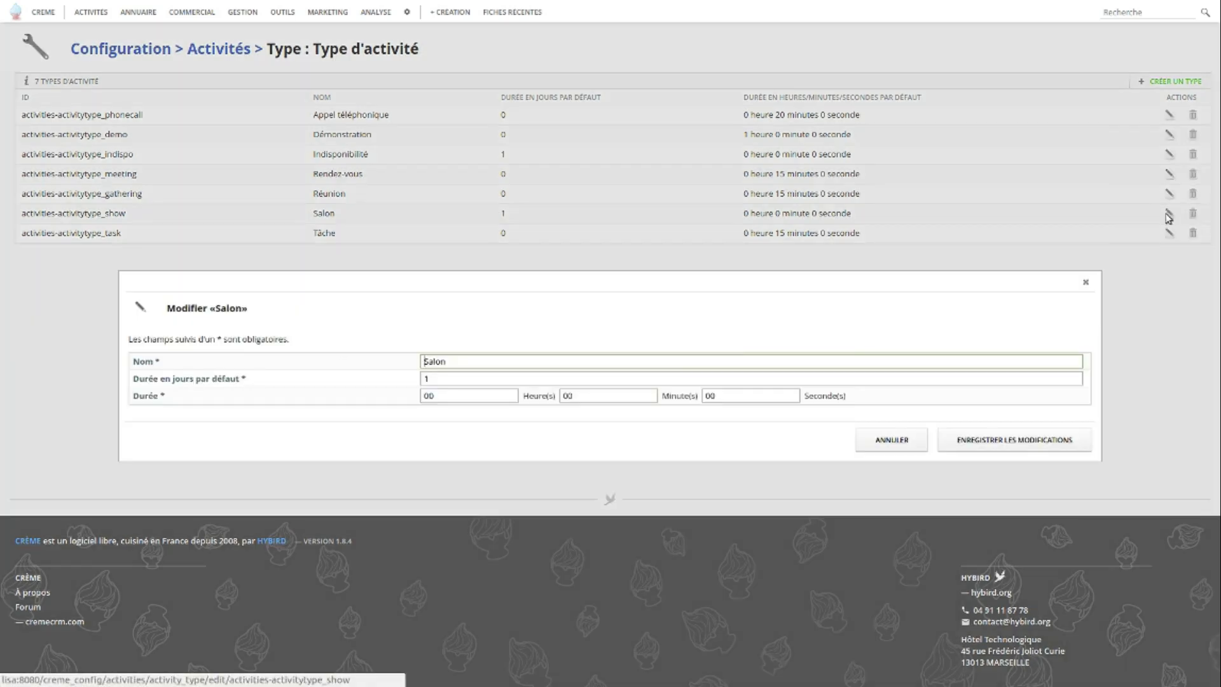
pyautogui.doubleClick(469, 395)
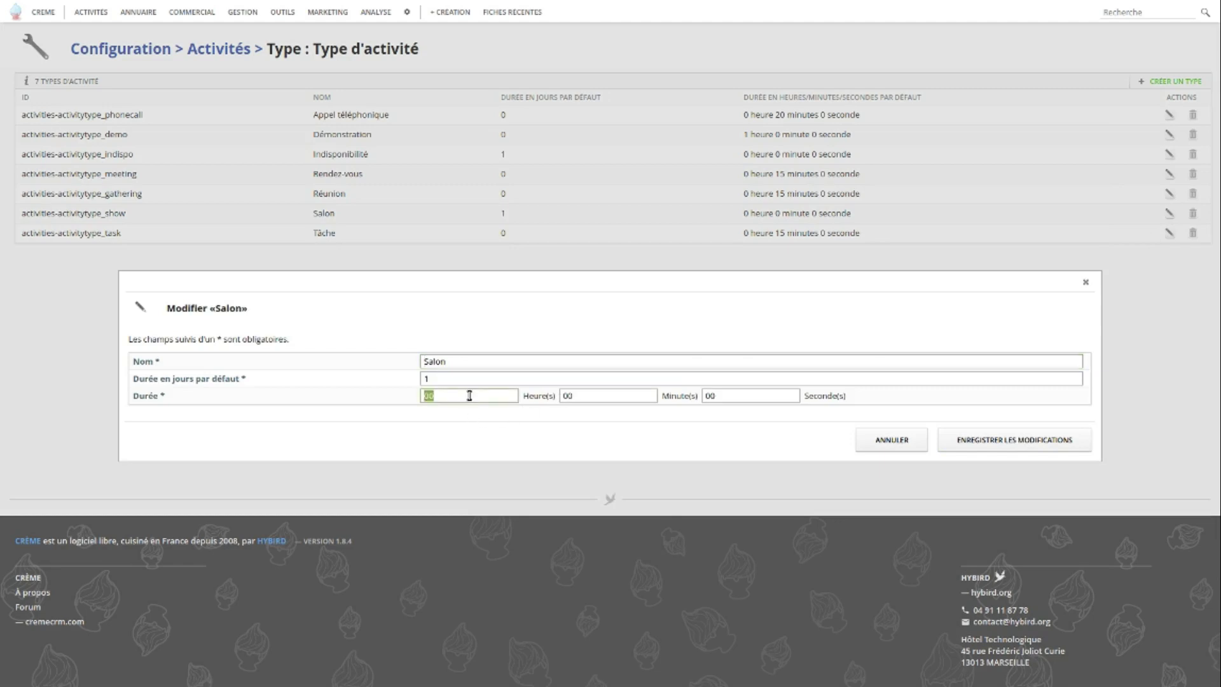
pyautogui.write('2')
pyautogui.press('Tab')
pyautogui.write('25')
pyautogui.click(987, 445)
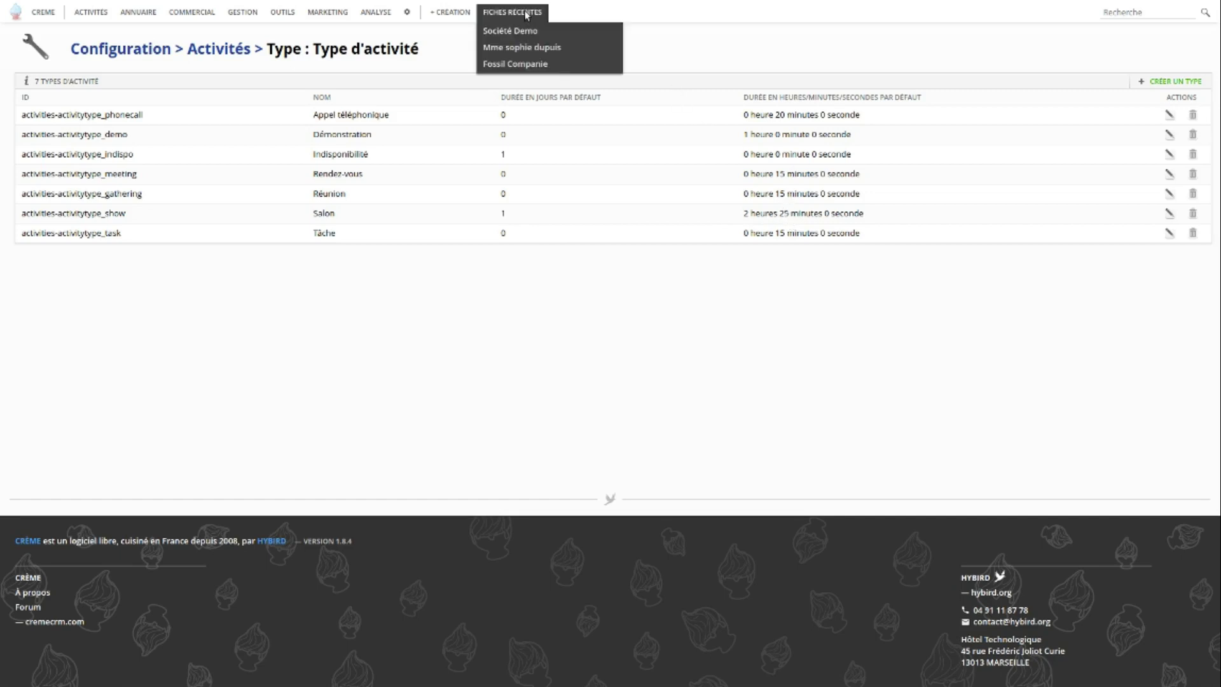
# From the Société Demo record, start a linked activity of type Salon with the title "test".
pyautogui.click(521, 30)
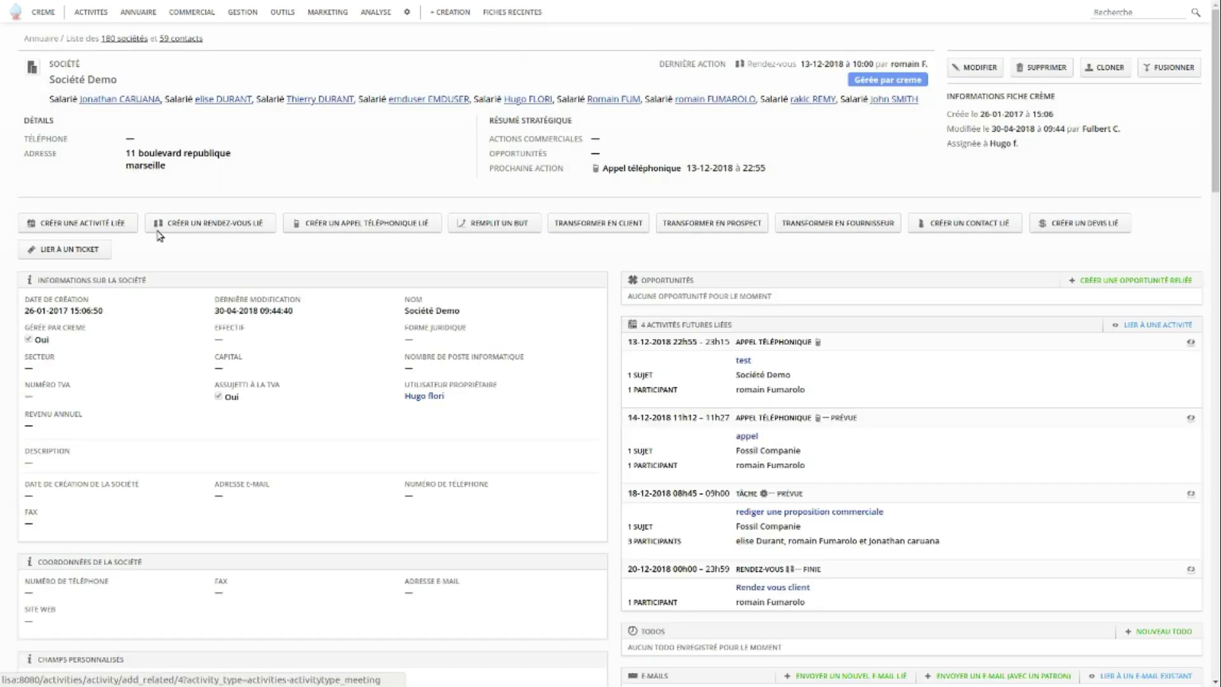
pyautogui.click(101, 225)
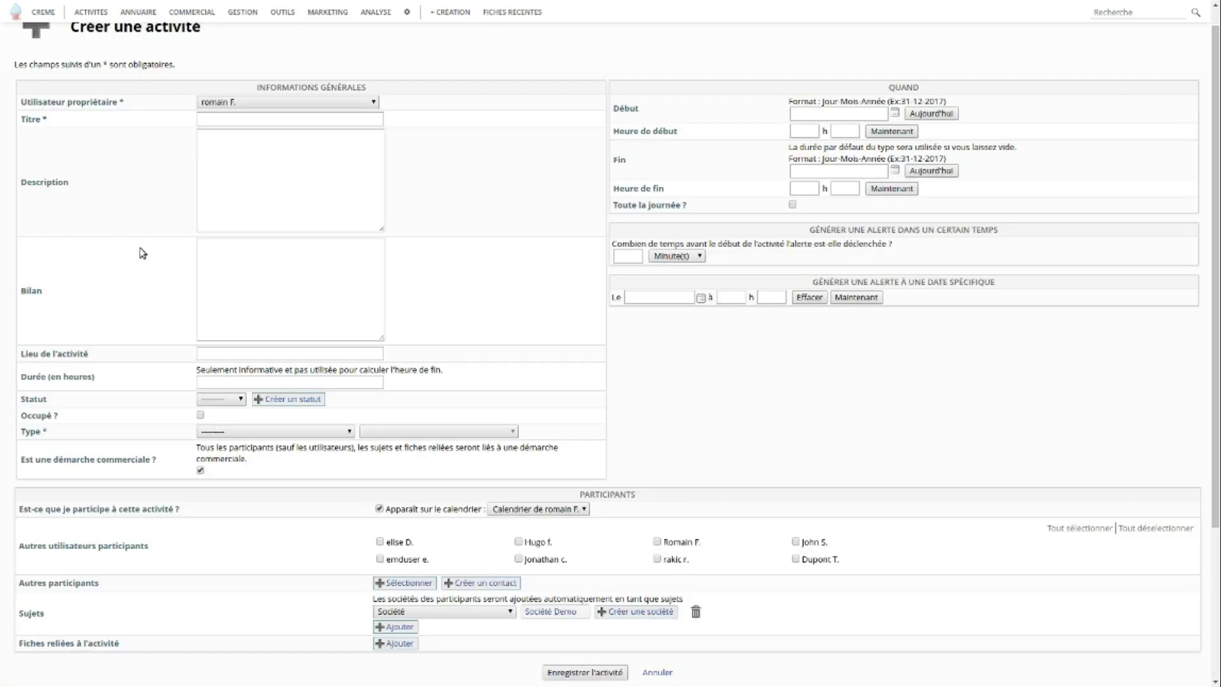
pyautogui.click(242, 437)
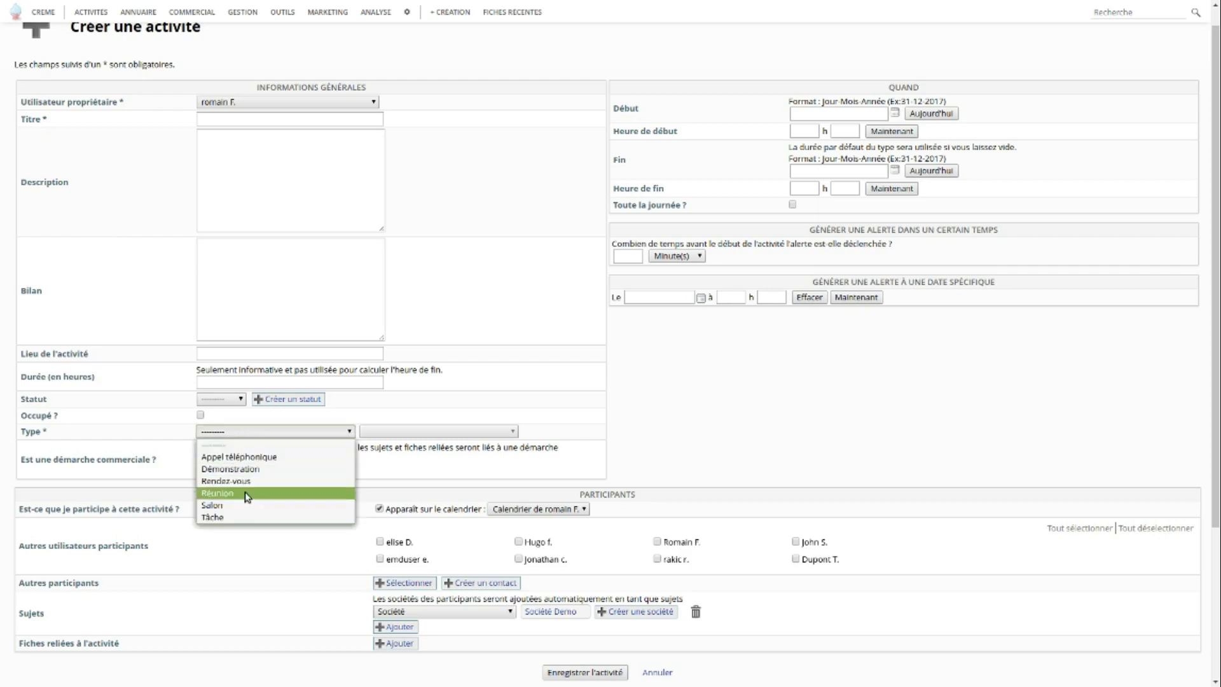
pyautogui.click(242, 514)
pyautogui.click(213, 121)
pyautogui.write('test')
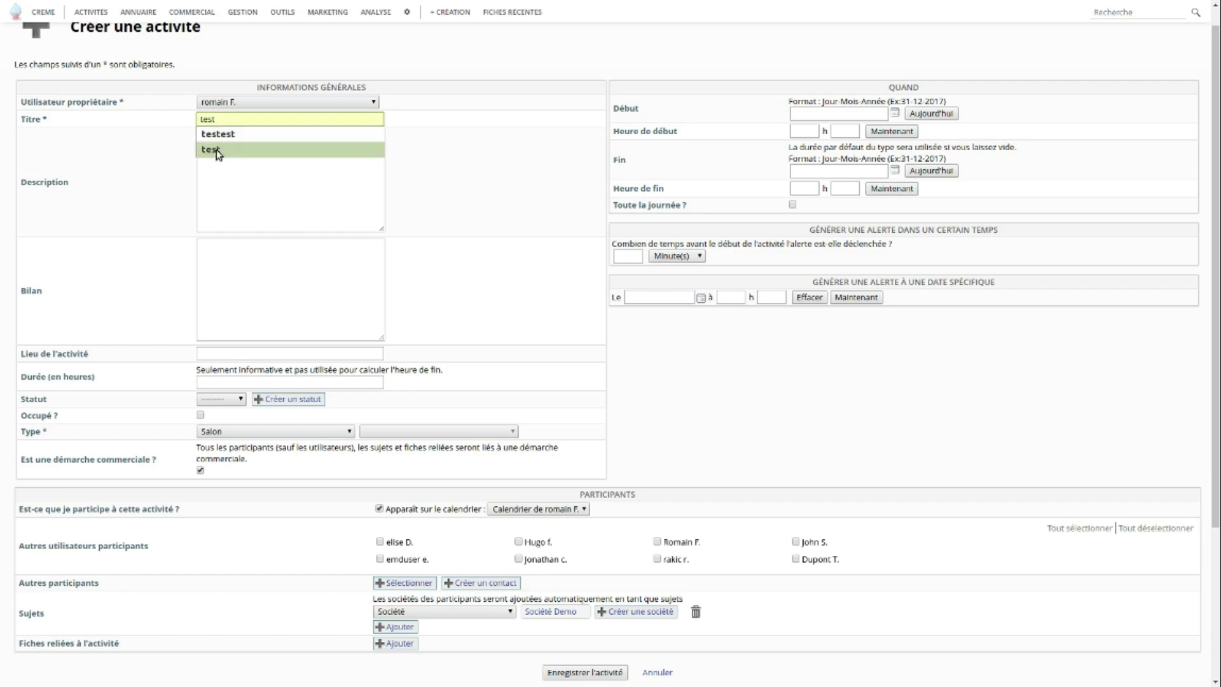
pyautogui.click(212, 150)
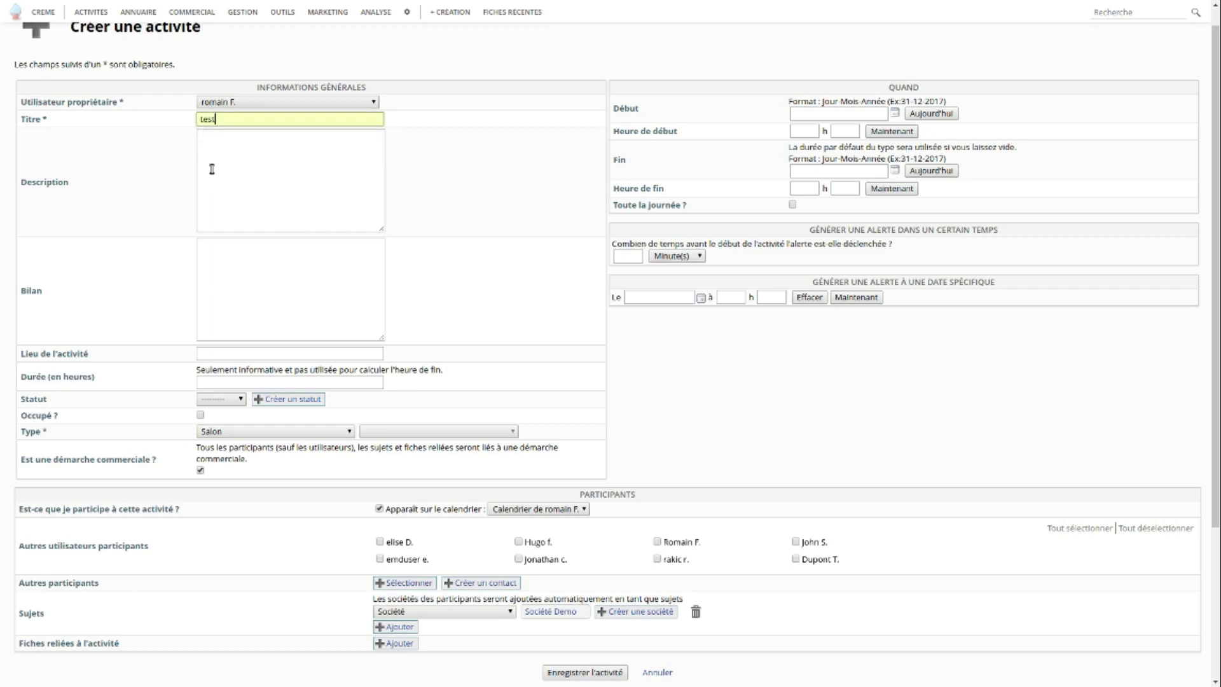
# Set the activity's start to 13-12-2018 at 12:00, leave the end blank, and save it.
pyautogui.click(945, 115)
pyautogui.click(903, 132)
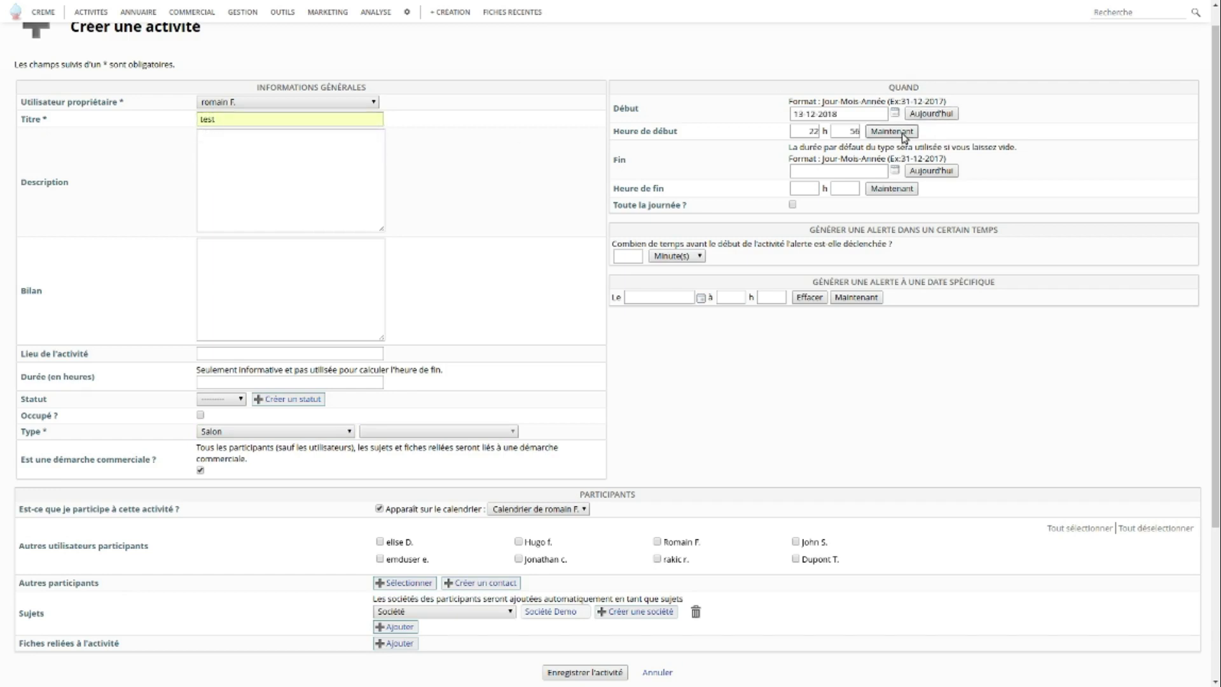
pyautogui.doubleClick(815, 133)
pyautogui.write('10')
pyautogui.press('Tab')
pyautogui.write('00')
pyautogui.click(602, 675)
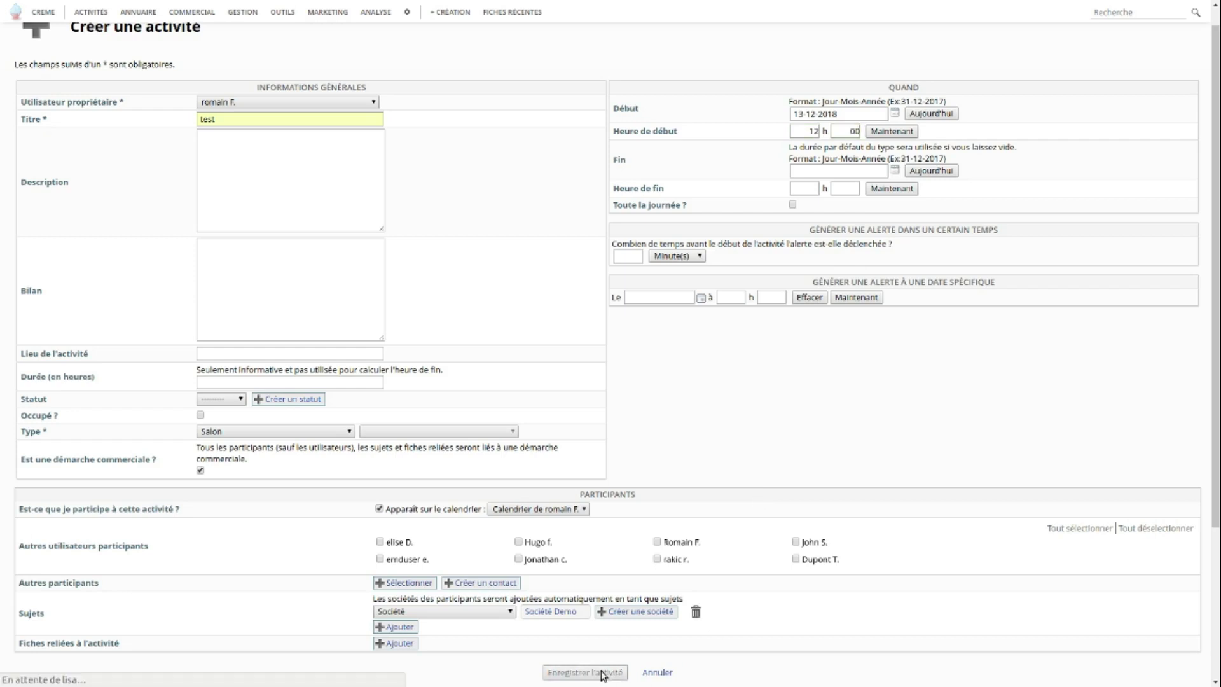